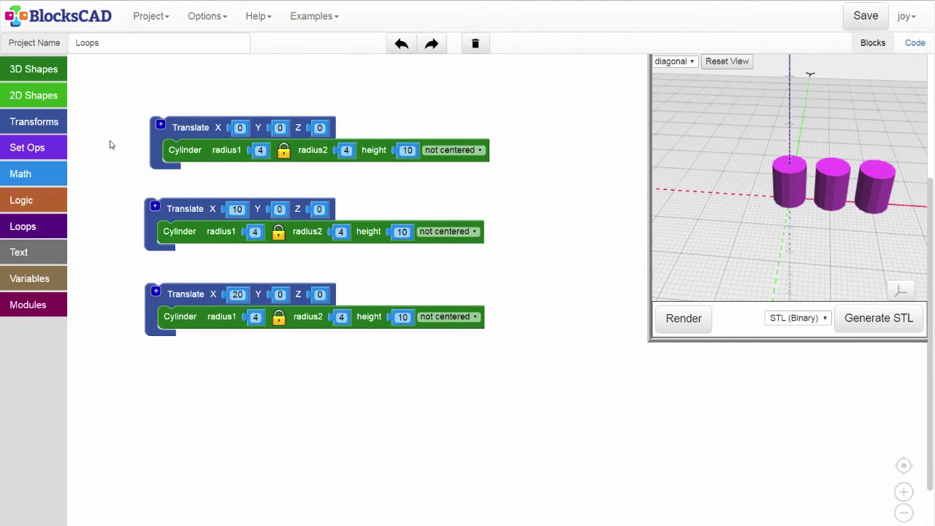
pyautogui.click(177, 130)
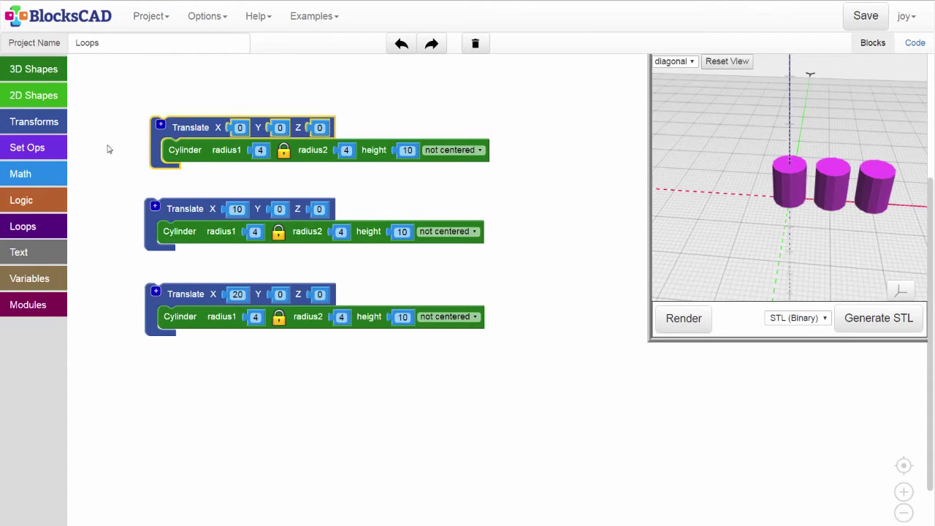
pyautogui.click(177, 210)
pyautogui.click(181, 297)
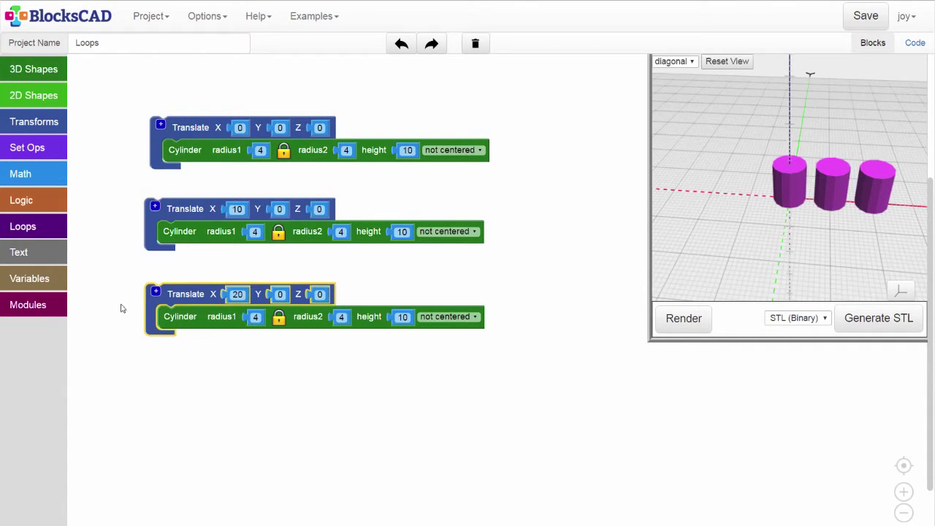
pyautogui.click(121, 304)
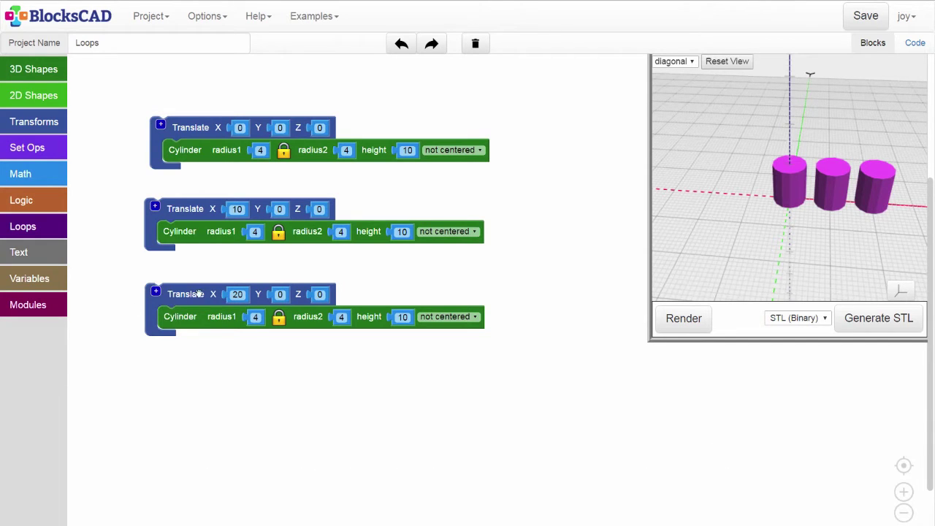
# Delete the Translate blocks with X 20 and X 10, and move the remaining Translate block lower in the workspace.
pyautogui.moveTo(198, 293); pyautogui.dragTo(22, 323)
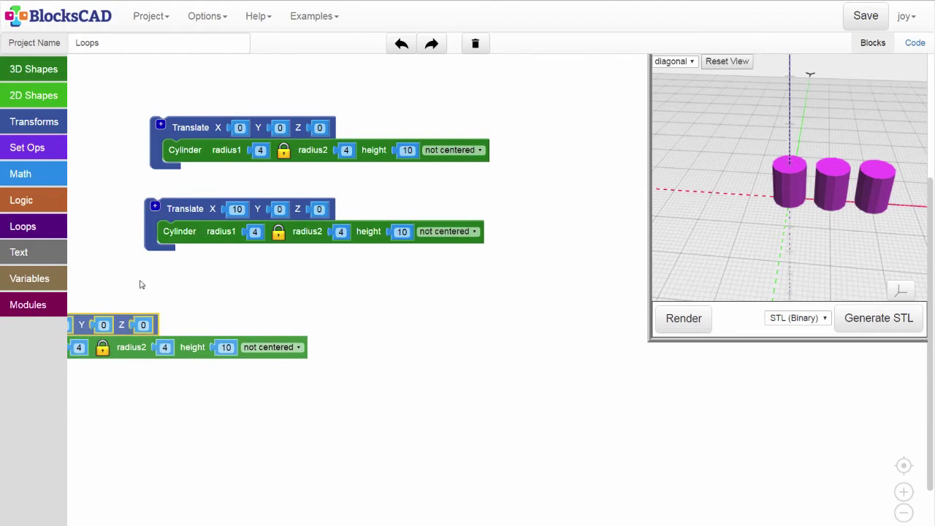
pyautogui.moveTo(186, 210); pyautogui.dragTo(13, 340)
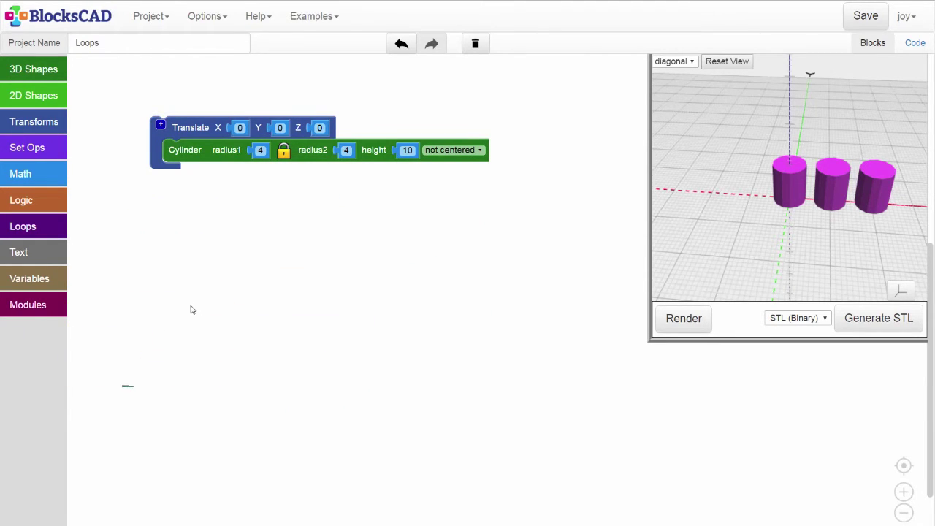
pyautogui.click(197, 128)
pyautogui.scroll(4, 193, 198)
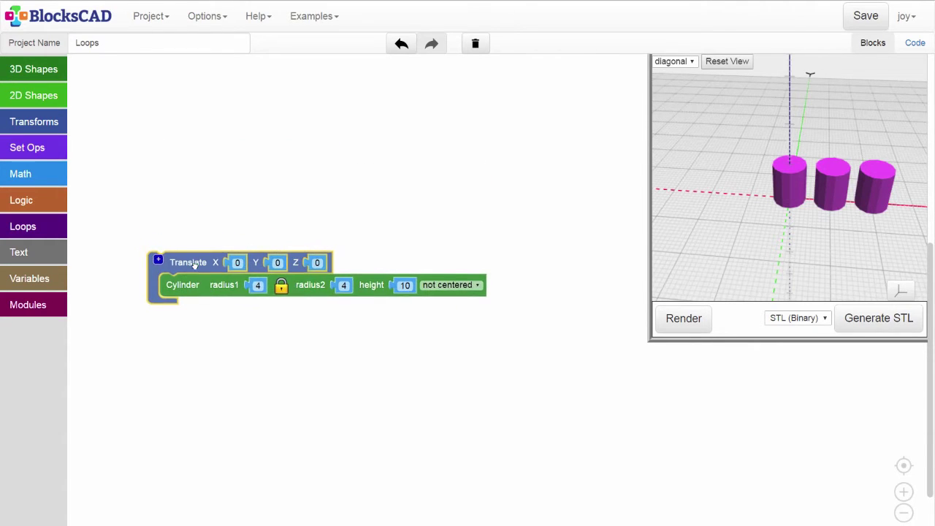
pyautogui.click(185, 224)
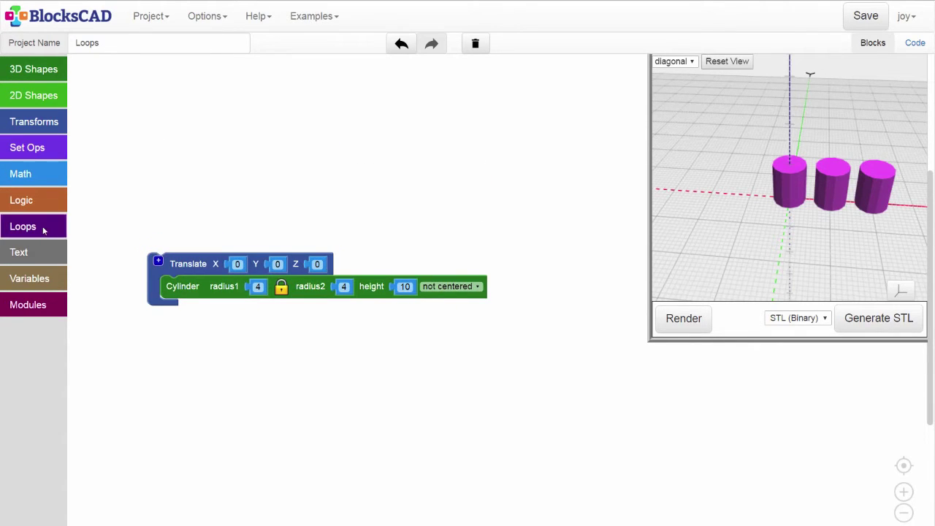
# Add a count loop running from 1 to 10 by 1, place the Translate block inside it, and render the model.
pyautogui.click(43, 231)
pyautogui.moveTo(95, 82); pyautogui.dragTo(138, 107)
pyautogui.moveTo(199, 143); pyautogui.dragTo(320, 214)
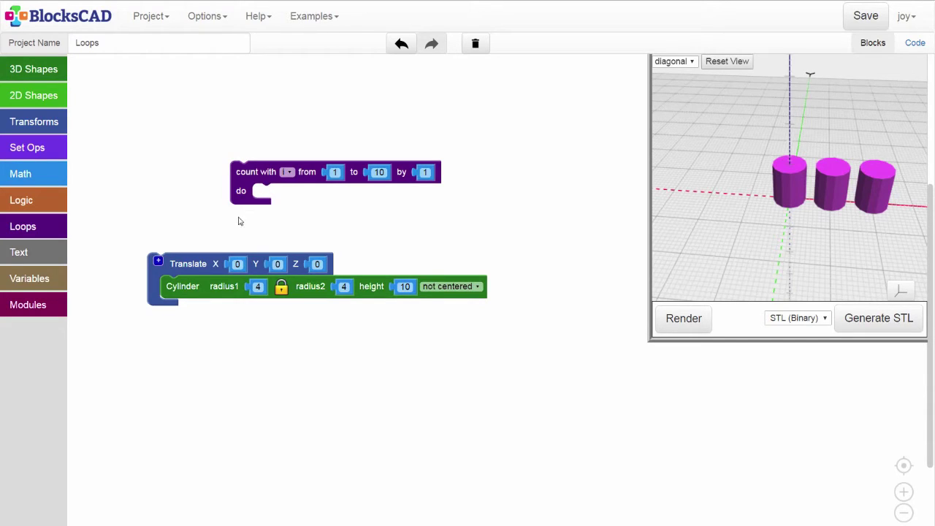
pyautogui.moveTo(186, 273); pyautogui.dragTo(309, 192)
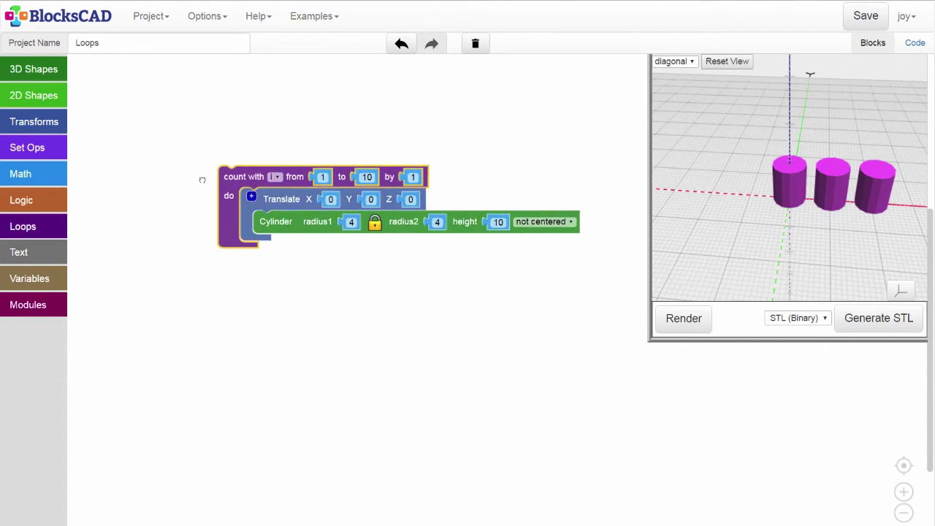
pyautogui.click(245, 271)
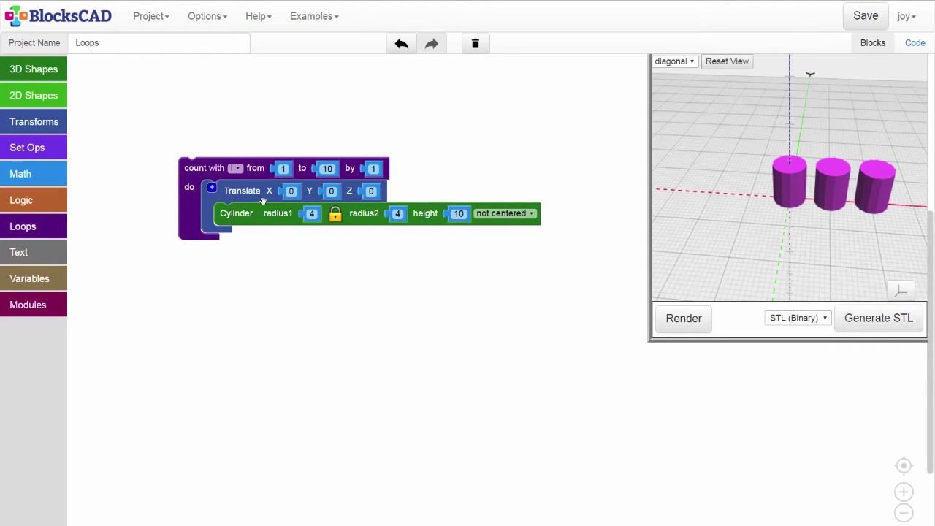
pyautogui.click(668, 318)
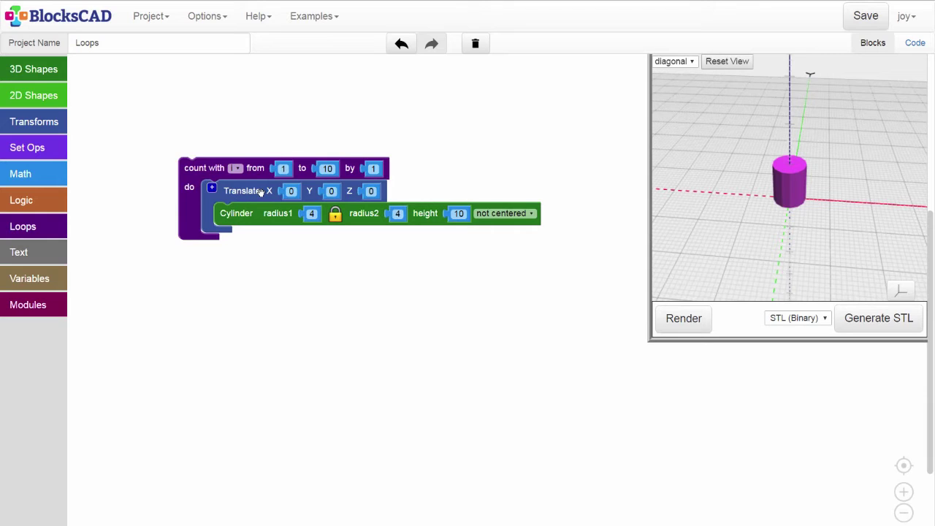
# Replace the Translate block's X number with the loop variable i and render the model.
pyautogui.moveTo(291, 191); pyautogui.dragTo(45, 252)
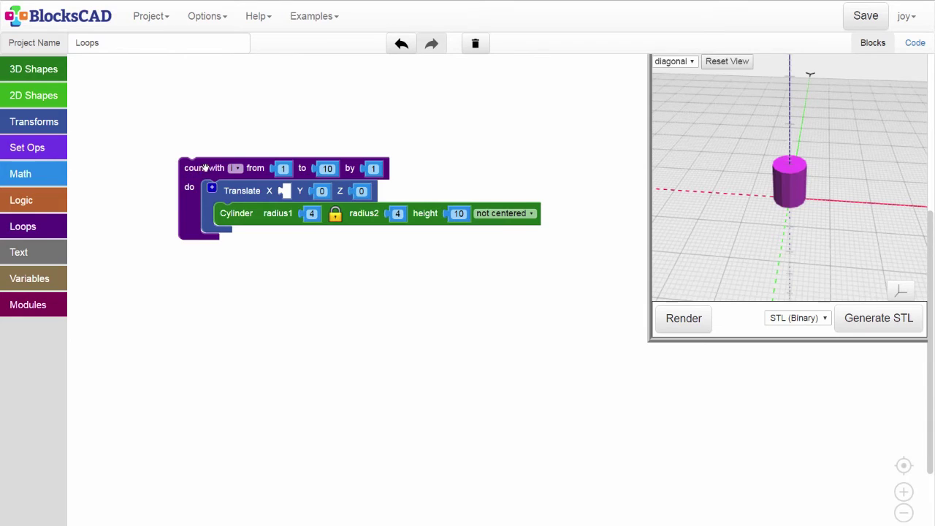
pyautogui.click(58, 280)
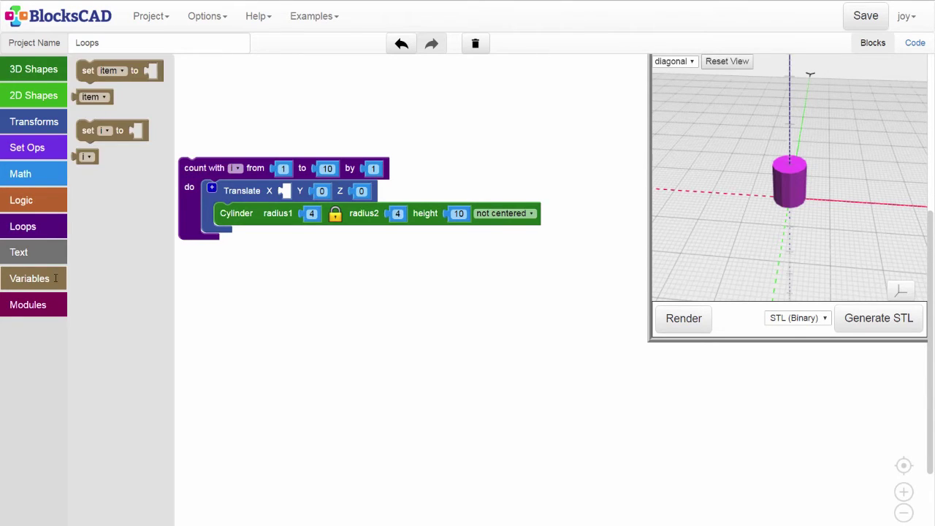
pyautogui.moveTo(86, 157); pyautogui.dragTo(289, 192)
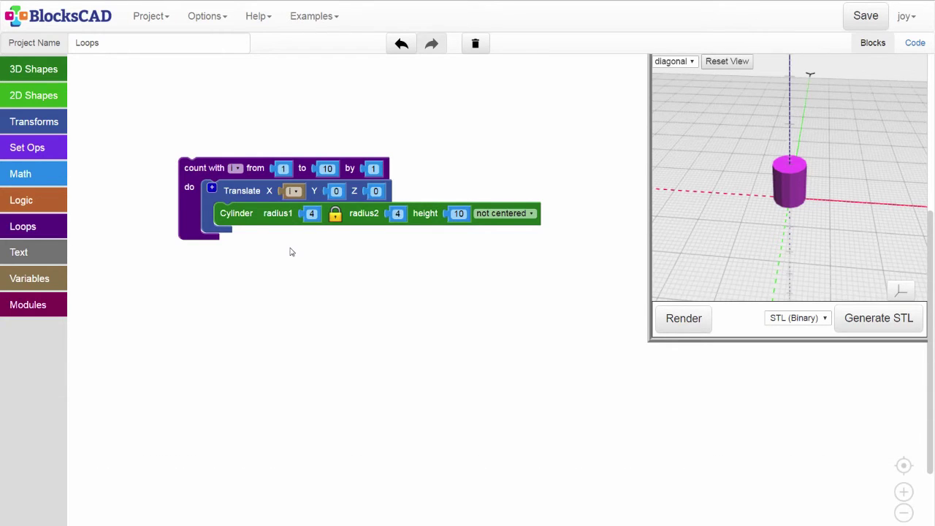
pyautogui.click(684, 318)
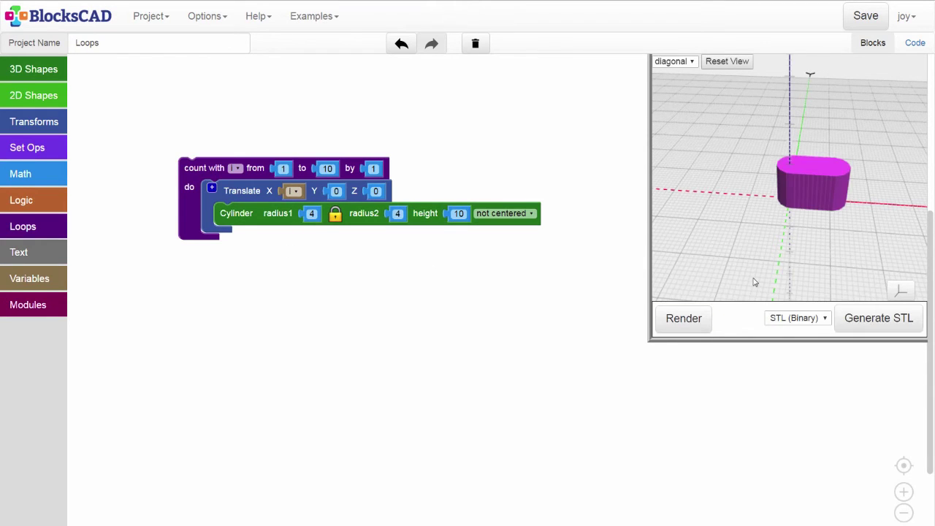
pyautogui.moveTo(787, 281); pyautogui.dragTo(793, 263)
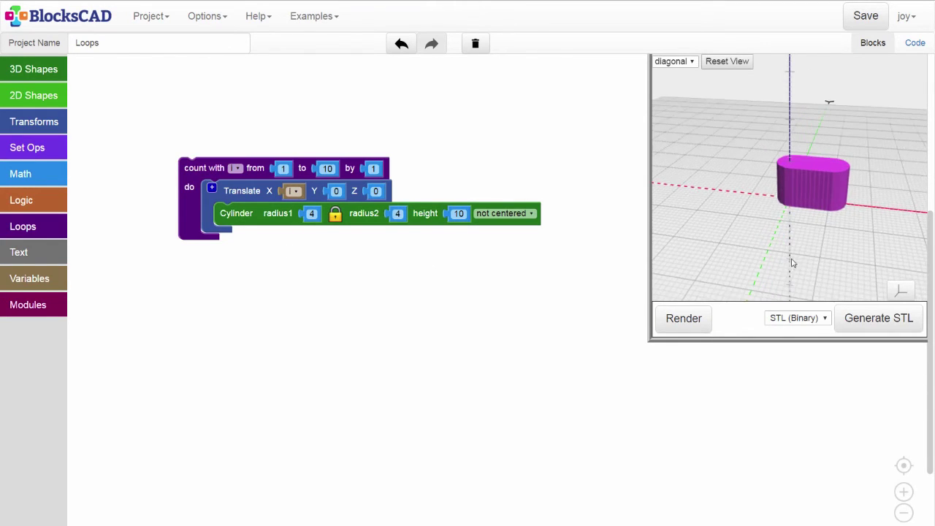
pyautogui.scroll(2, 793, 263)
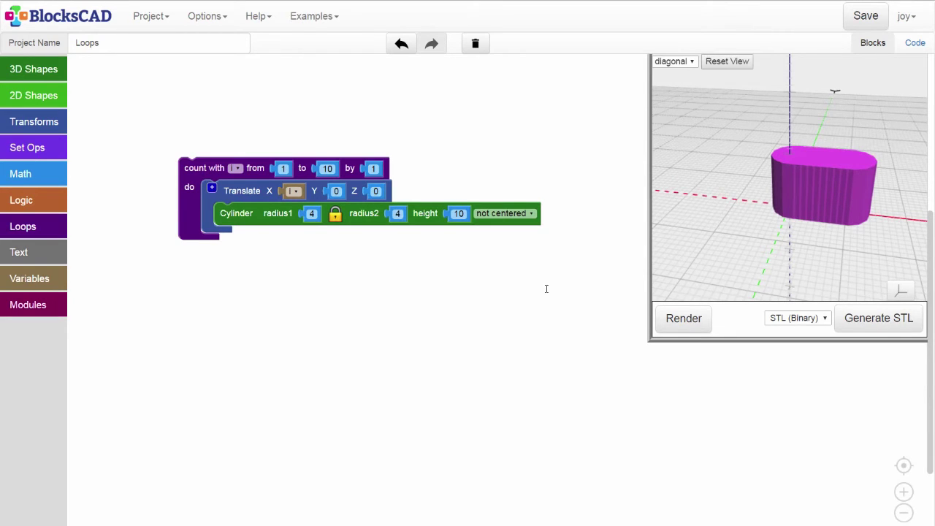
# Build a multiplication block with i as its first operand and place it in the Translate block's X input.
pyautogui.click(33, 176)
pyautogui.moveTo(106, 133); pyautogui.dragTo(315, 263)
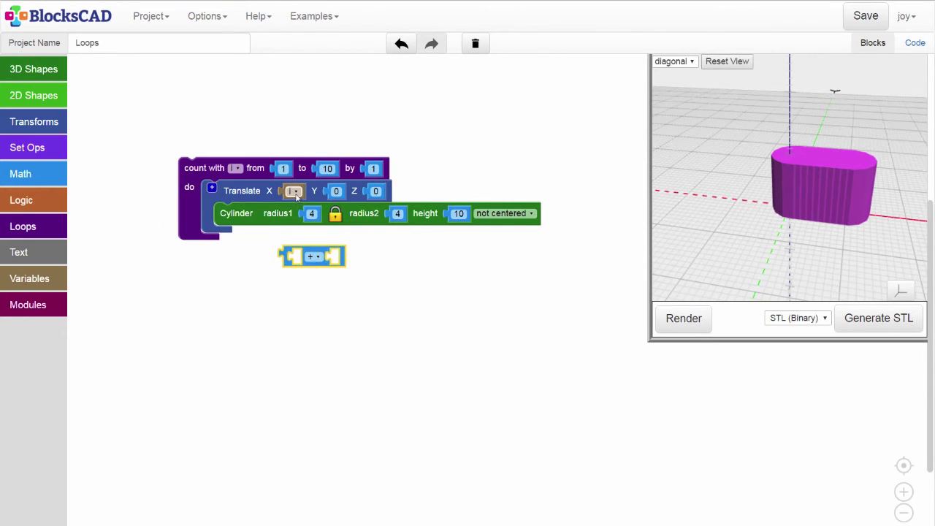
pyautogui.moveTo(296, 193); pyautogui.dragTo(309, 265)
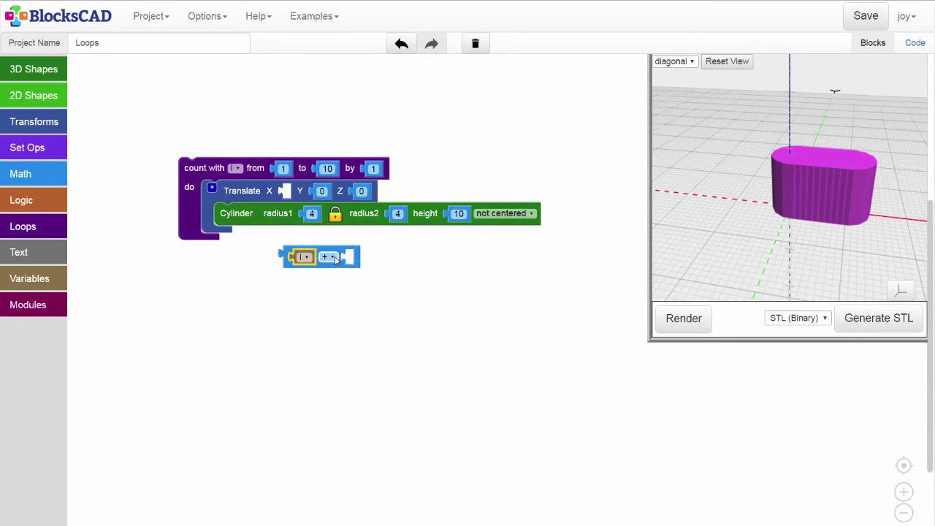
pyautogui.click(336, 259)
pyautogui.click(336, 258)
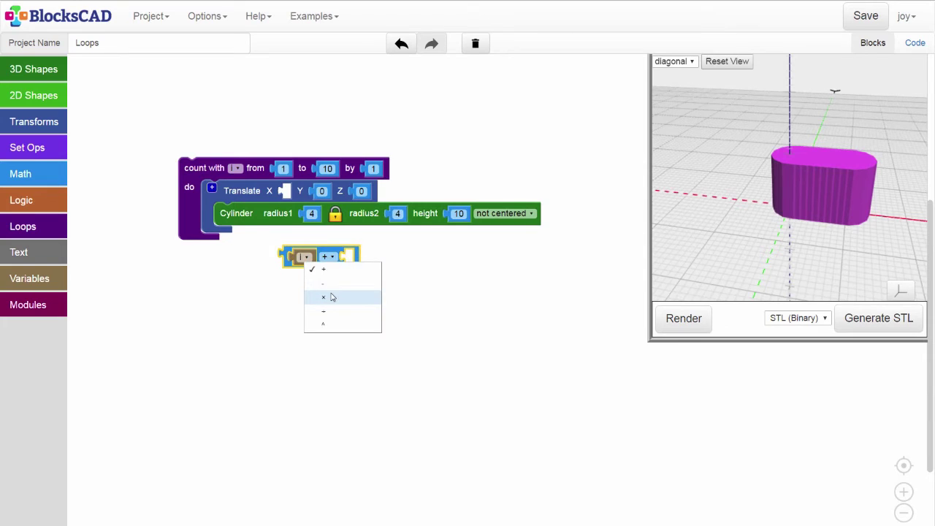
pyautogui.click(331, 296)
pyautogui.moveTo(325, 257); pyautogui.dragTo(328, 198)
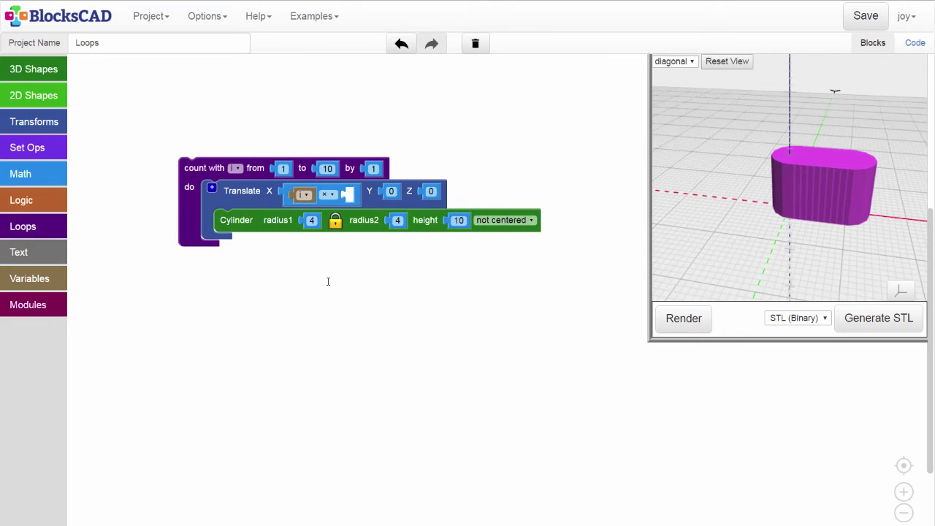
# Add a number block as the multiplication's second operand and set it to 10.
pyautogui.click(47, 178)
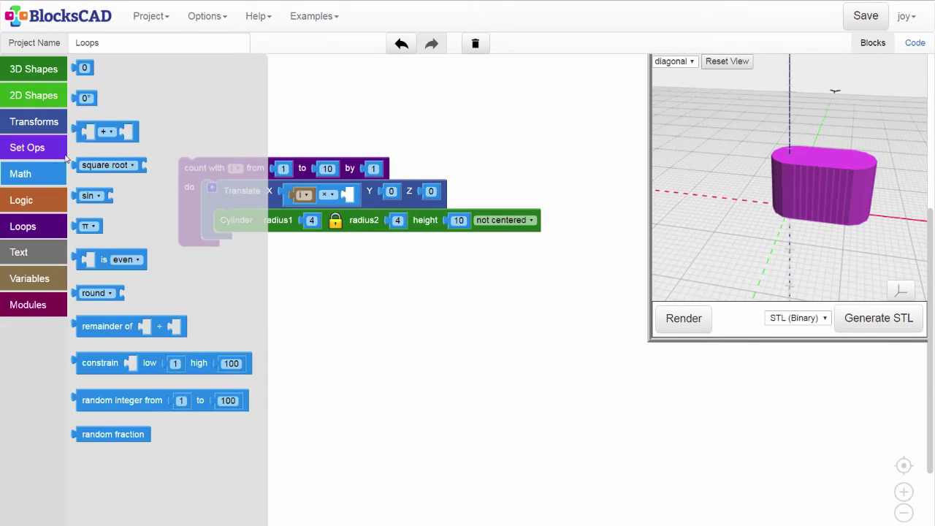
pyautogui.moveTo(84, 93); pyautogui.dragTo(355, 198)
pyautogui.click(354, 198)
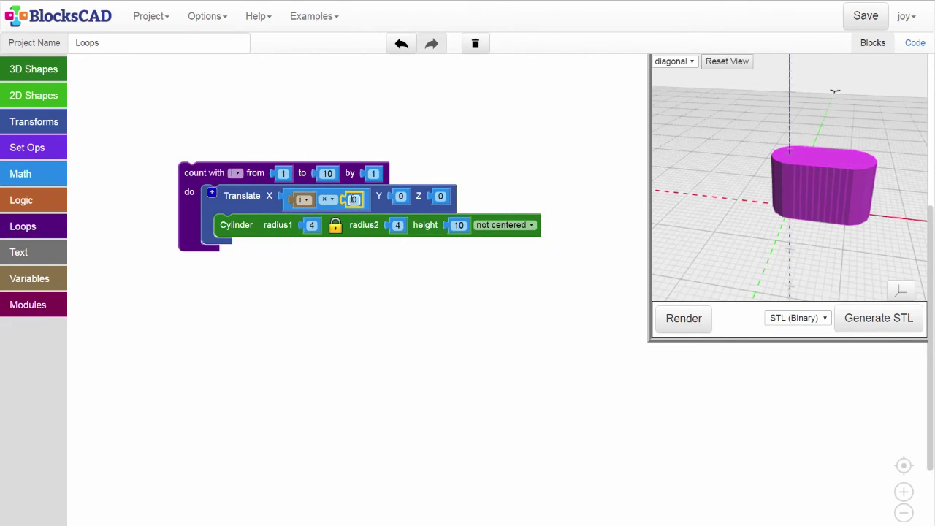
pyautogui.write('10')
pyautogui.click(366, 262)
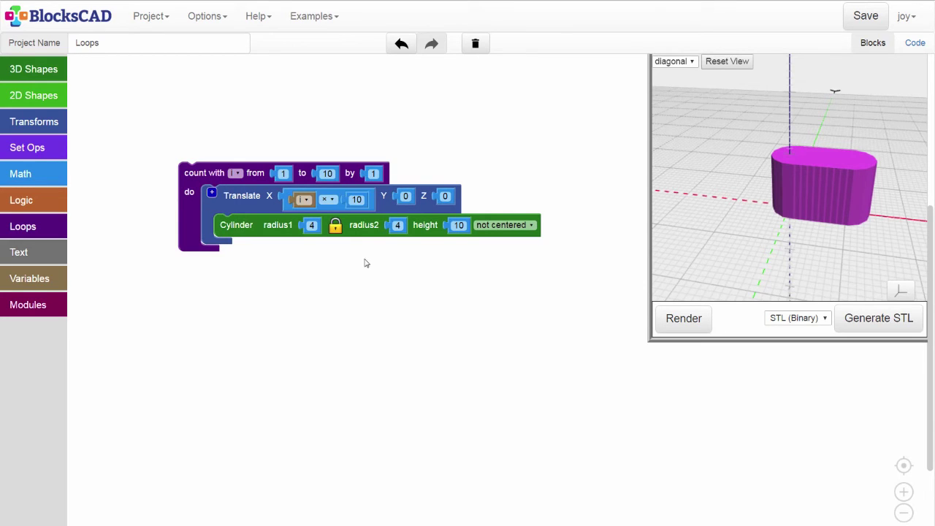
# Render the model and examine the spacing and extent of the cylinder row in the 3D view.
pyautogui.click(657, 318)
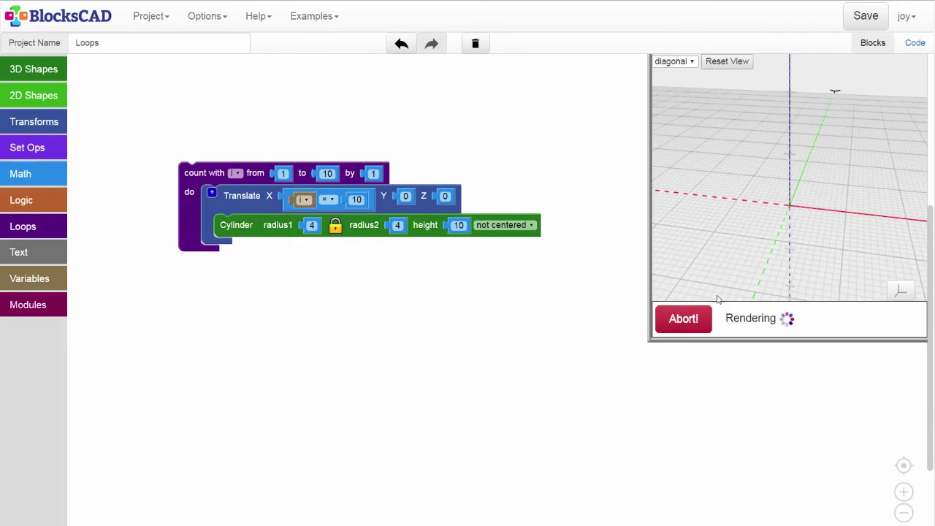
pyautogui.scroll(-3, 733, 274)
pyautogui.scroll(-3, 745, 272)
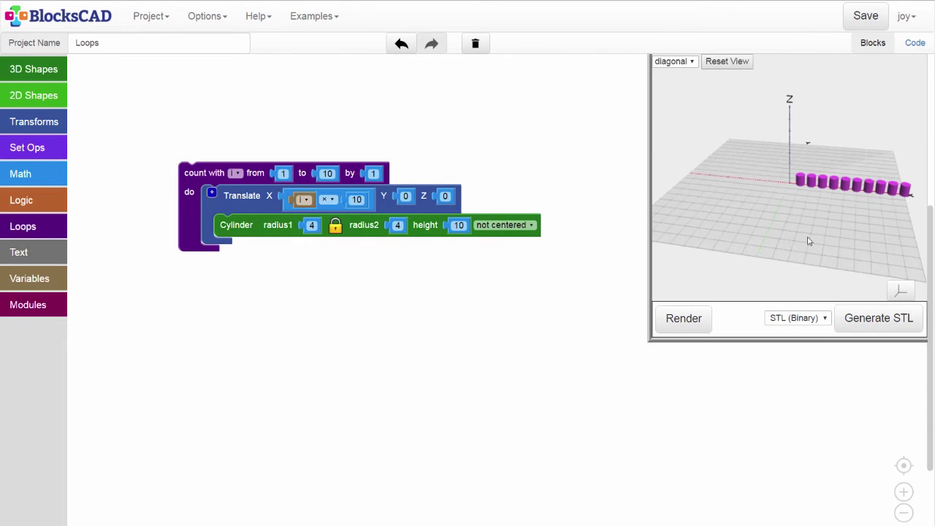
pyautogui.moveTo(810, 240); pyautogui.dragTo(827, 242)
pyautogui.scroll(3, 825, 241)
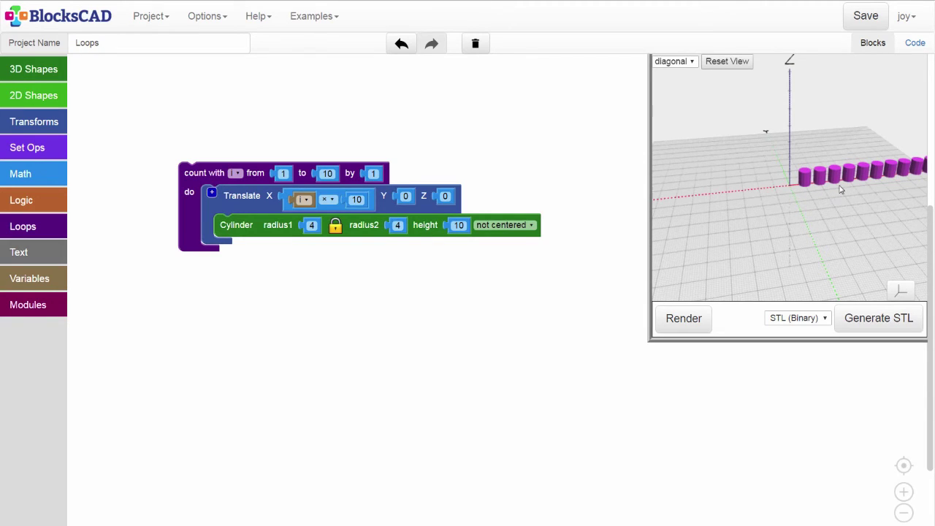
pyautogui.scroll(-5, 863, 187)
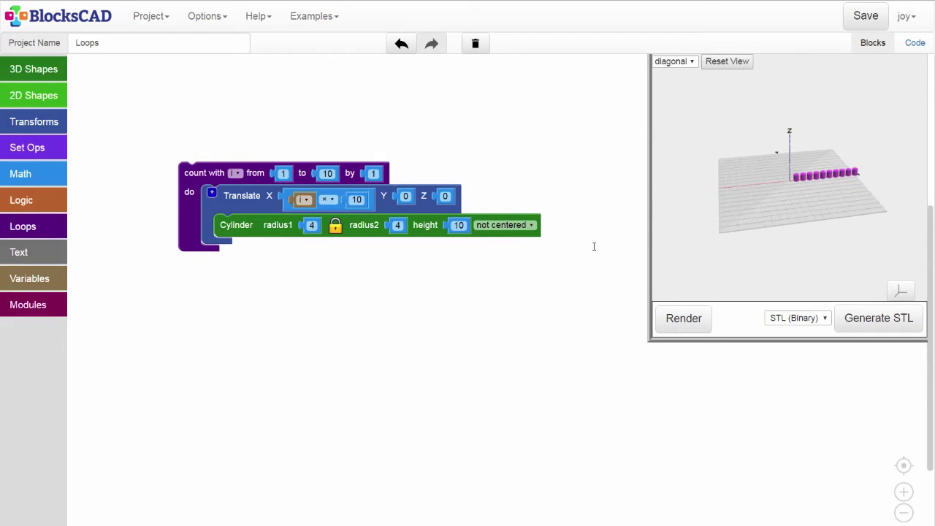
pyautogui.scroll(2, 739, 255)
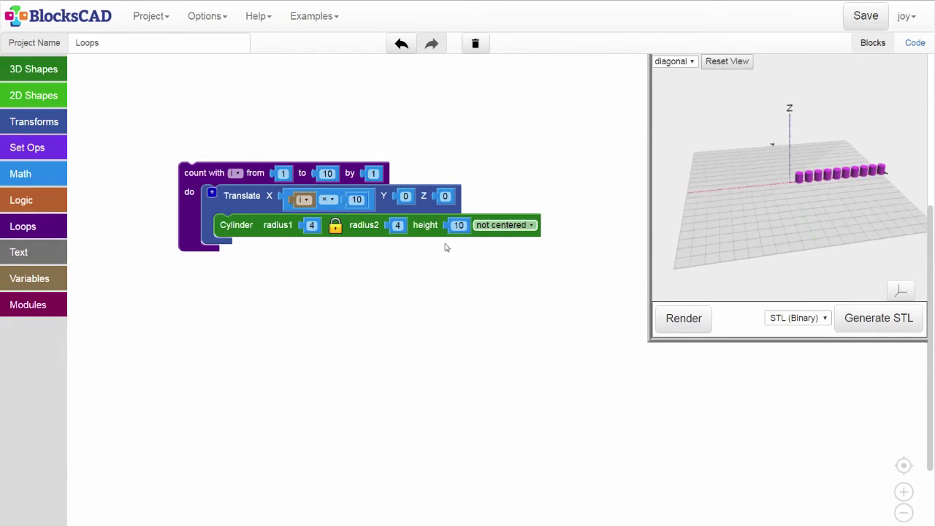
# Set the loop's end value to 20 and render the model.
pyautogui.click(326, 173)
pyautogui.write('20')
pyautogui.click(378, 281)
pyautogui.click(684, 318)
pyautogui.scroll(-3, 813, 261)
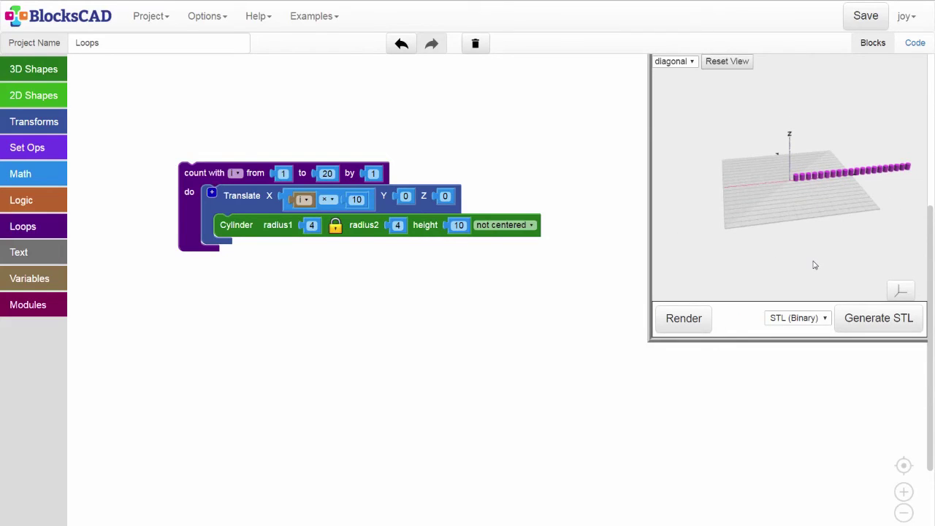
# Set the loop's end value to 4 and render the model.
pyautogui.click(329, 174)
pyautogui.write('4')
pyautogui.click(368, 125)
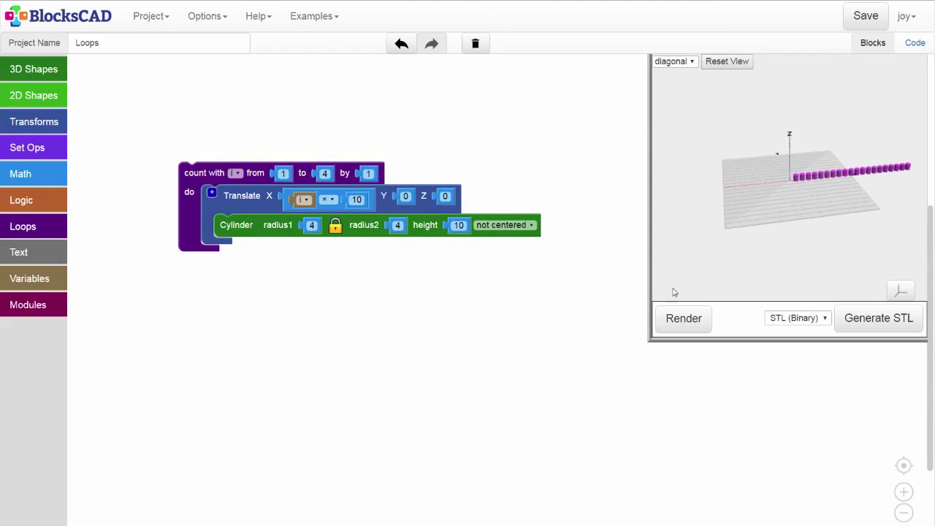
pyautogui.click(684, 318)
pyautogui.scroll(5, 740, 284)
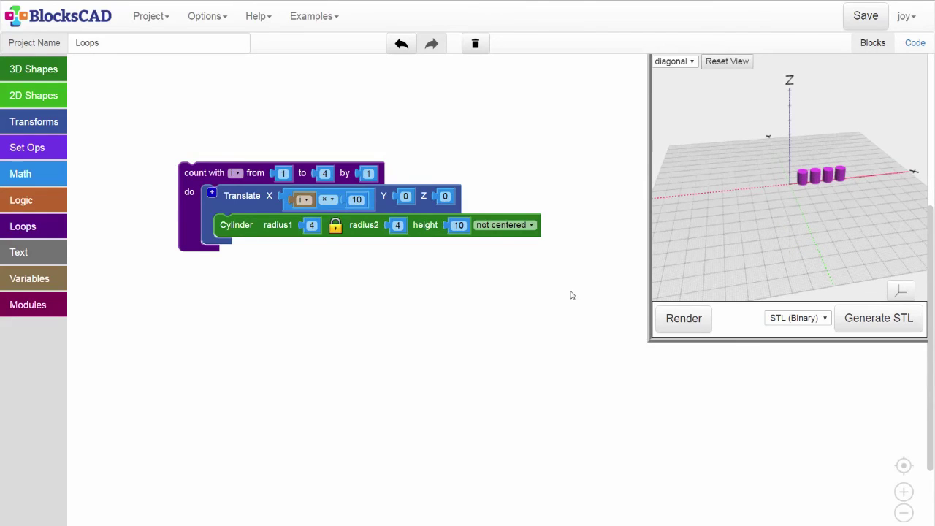
# Set the multiplier of i in the X translation to 20 and render the model.
pyautogui.click(358, 200)
pyautogui.write('20')
pyautogui.click(361, 272)
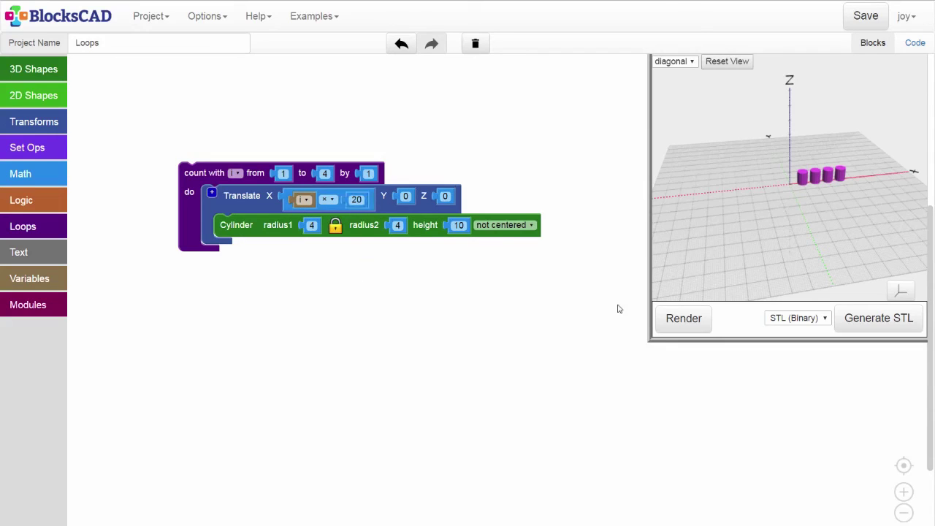
pyautogui.click(676, 323)
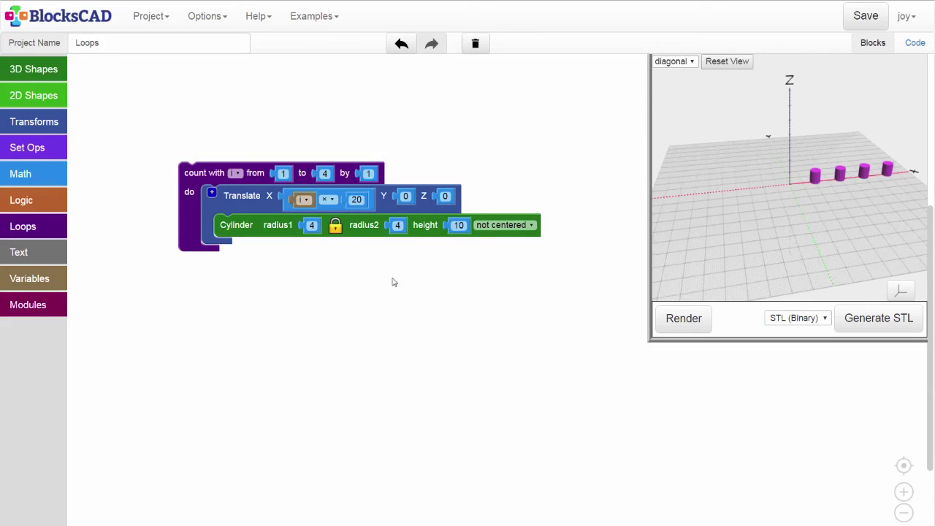
# Set the multiplier of i in the X translation to 5 and render the model.
pyautogui.click(357, 202)
pyautogui.write('5')
pyautogui.click(677, 323)
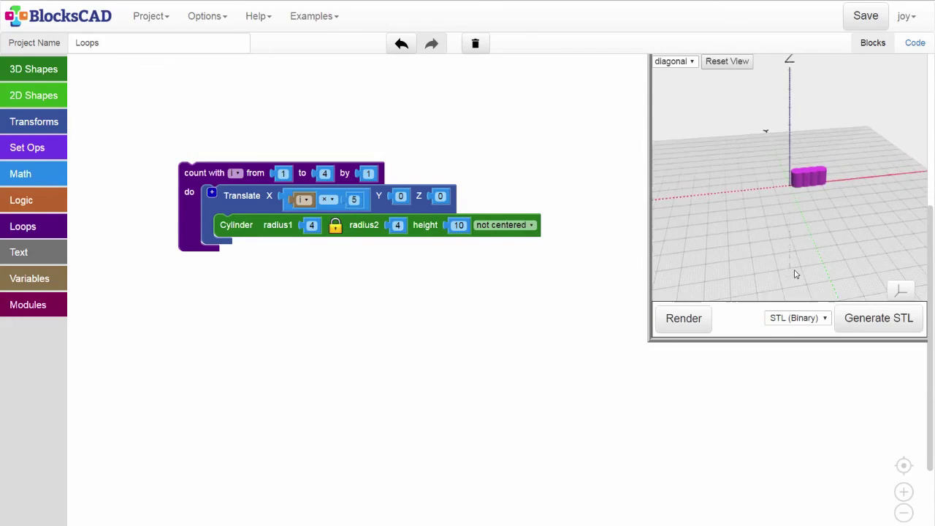
pyautogui.scroll(3, 797, 274)
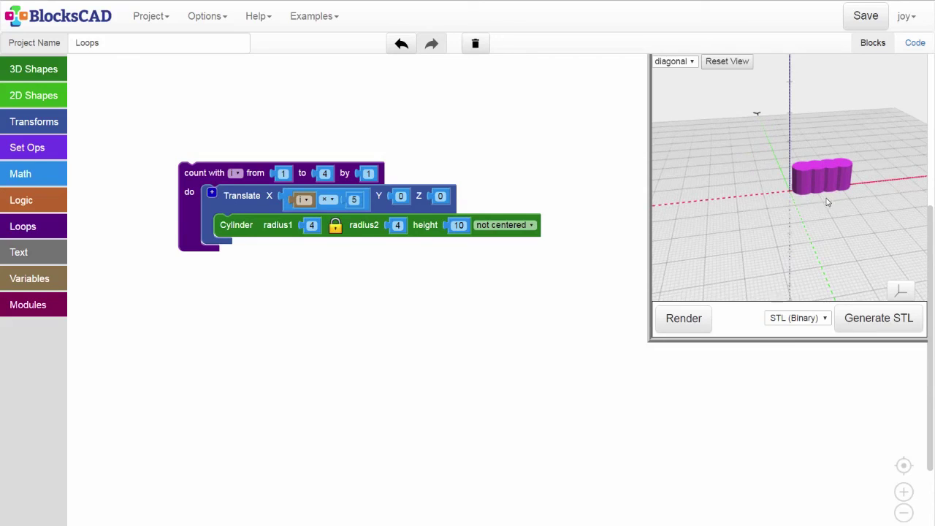